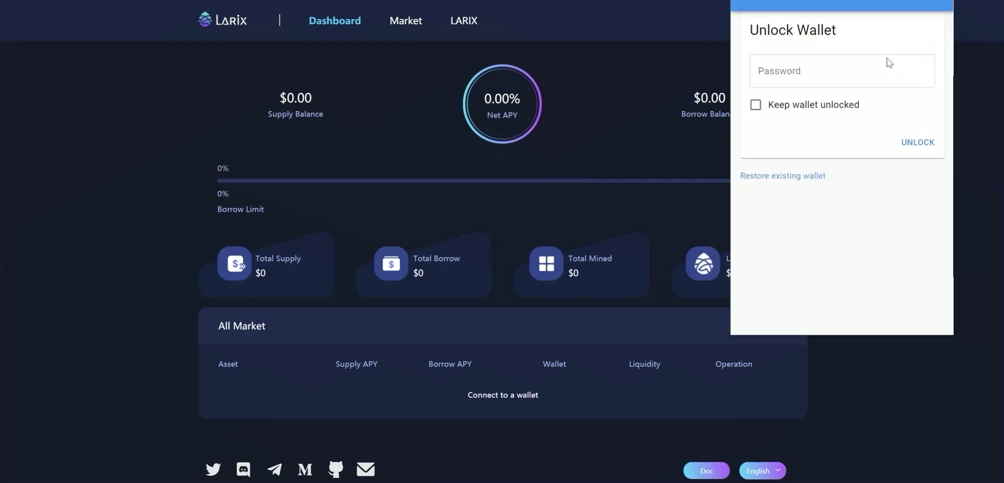
Step: Unlock the Sollet wallet with its password to reveal the 0.0000 SOL account
click(888, 62)
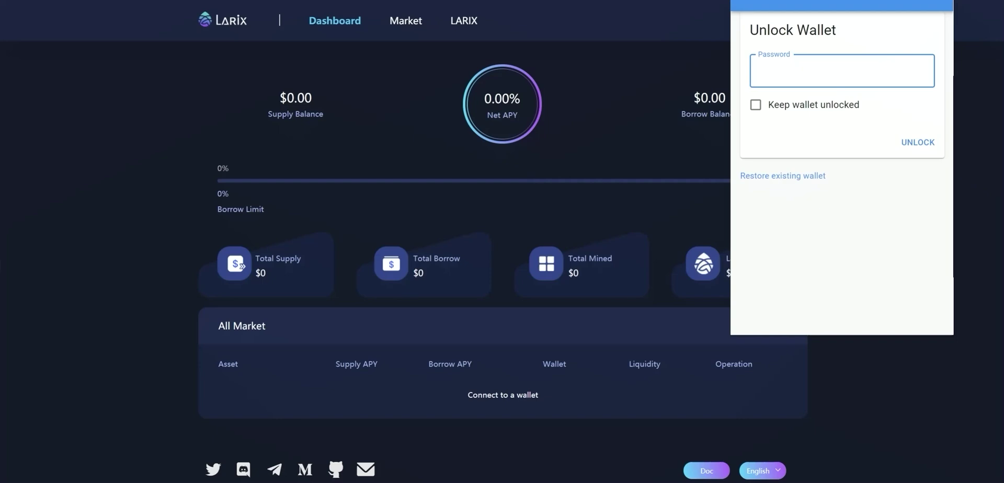
text(•••••••••)
click(918, 142)
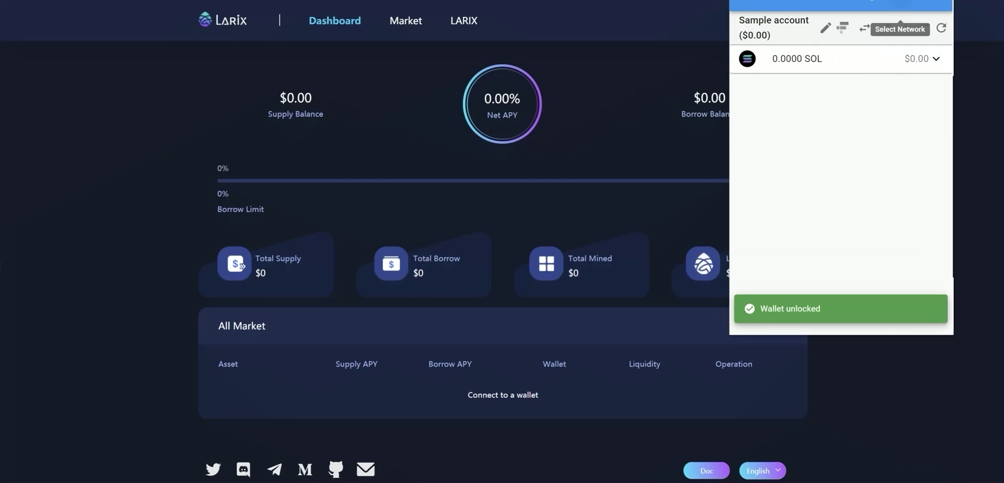
Step: Switch the wallet to api.devnet.solana.com, airdrop SOL up to 7 SOL, and close the wallet
click(865, 28)
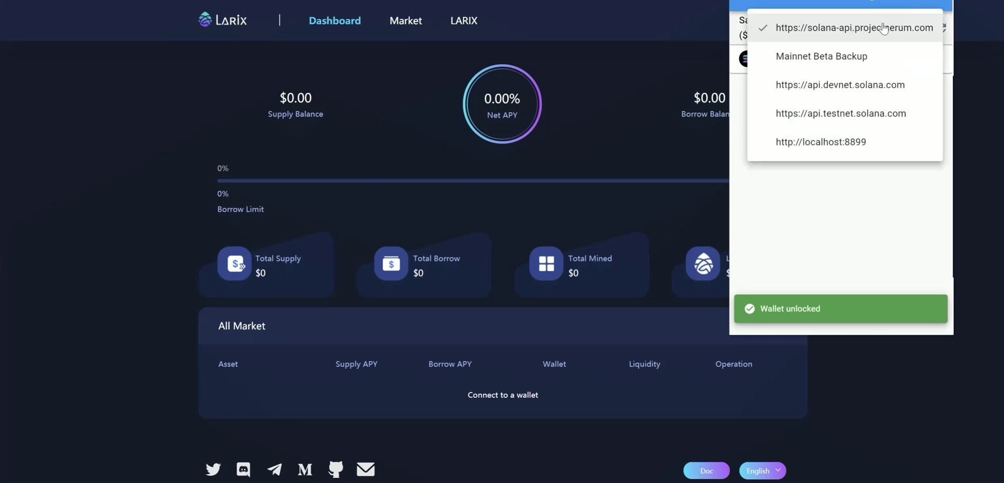
click(872, 94)
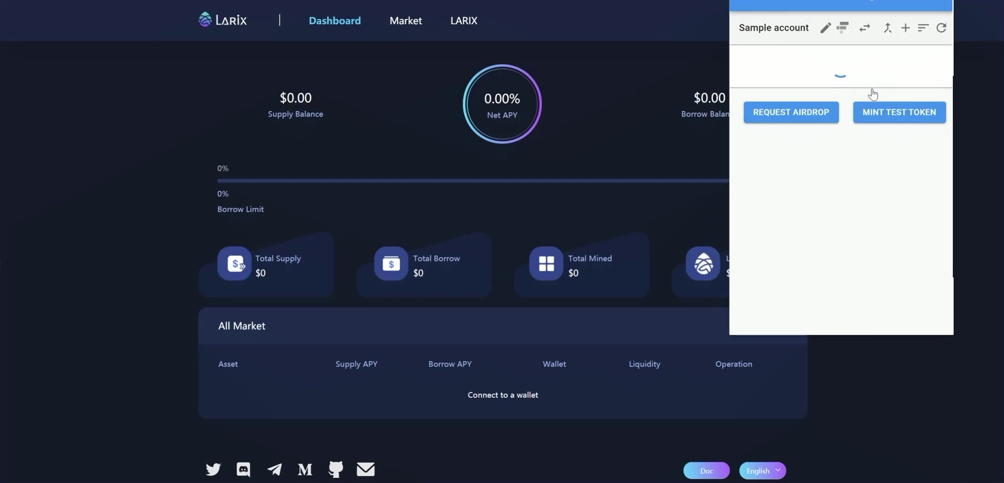
click(818, 104)
click(818, 104)
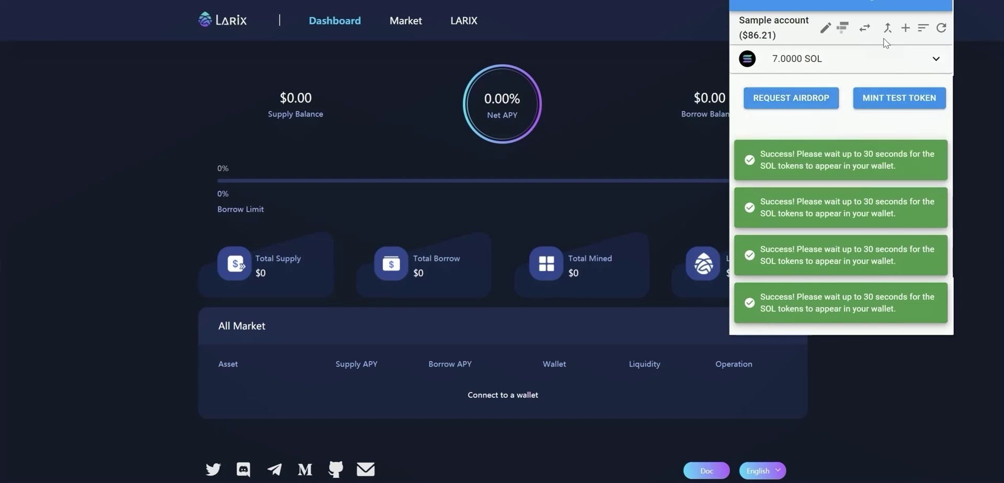
click(865, 219)
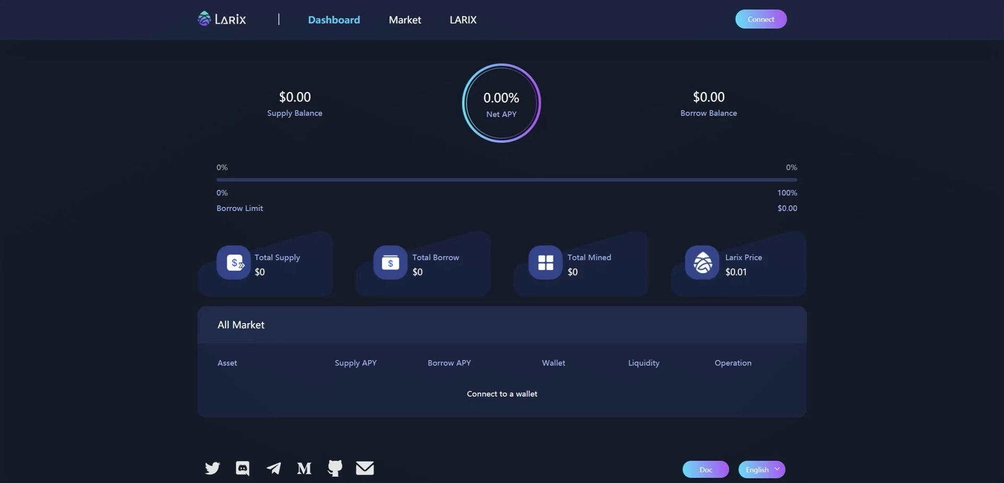
Step: Start a manual token entry in the wallet and select the USDT mint address on the guide's Step 3 page
click(941, 1)
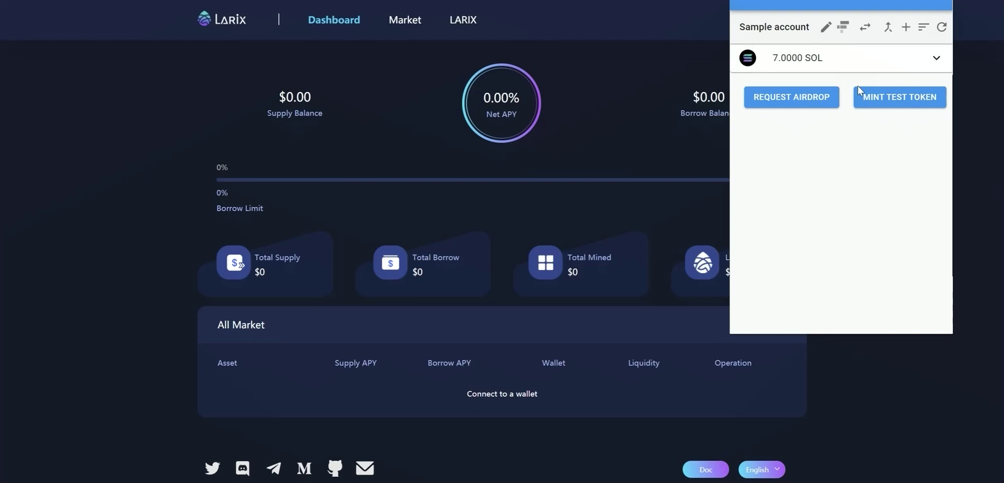
click(905, 29)
click(918, 74)
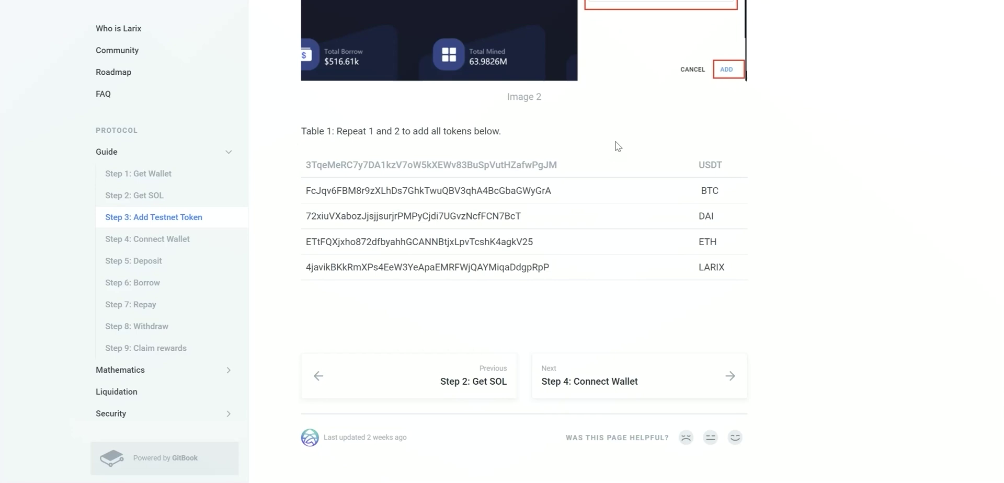
drag(575, 164, 306, 158)
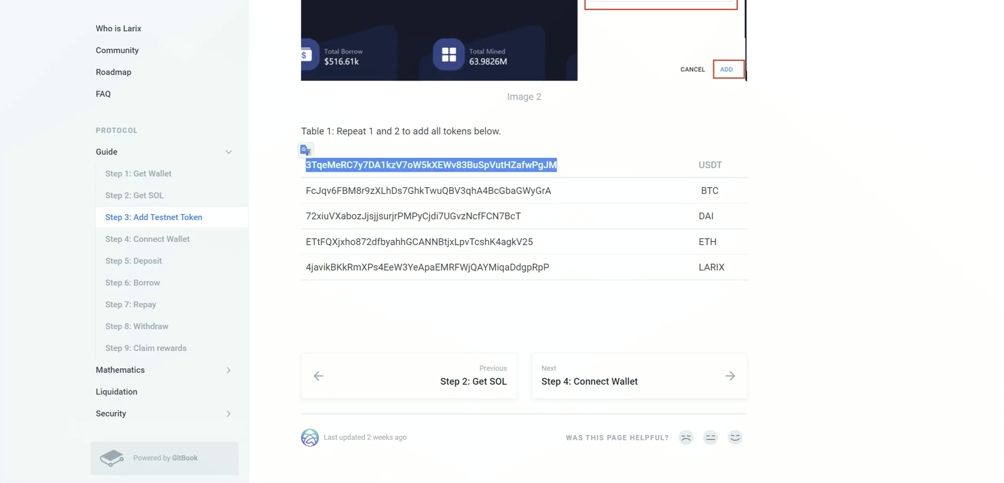
Step: Add a custom USDT token to the wallet using the pasted mint address and the name USDT
key(ctrl+Tab)
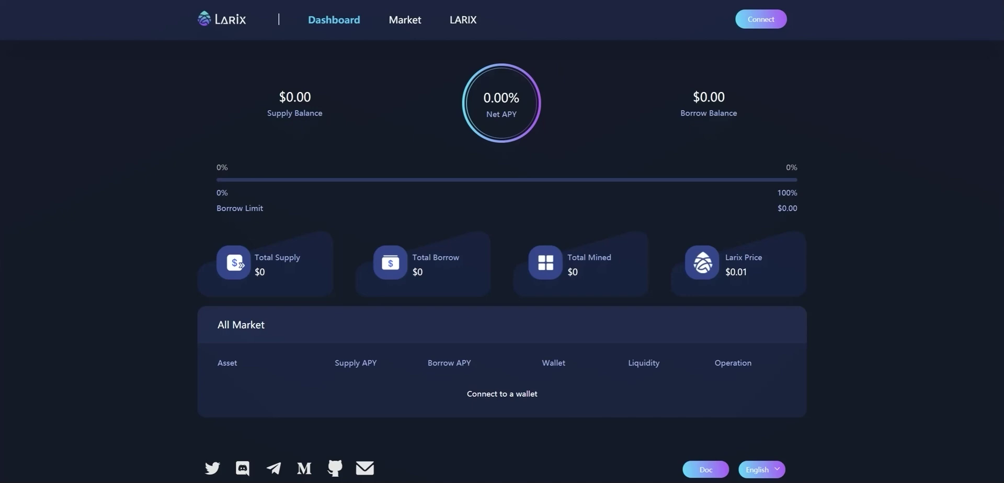
click(904, 28)
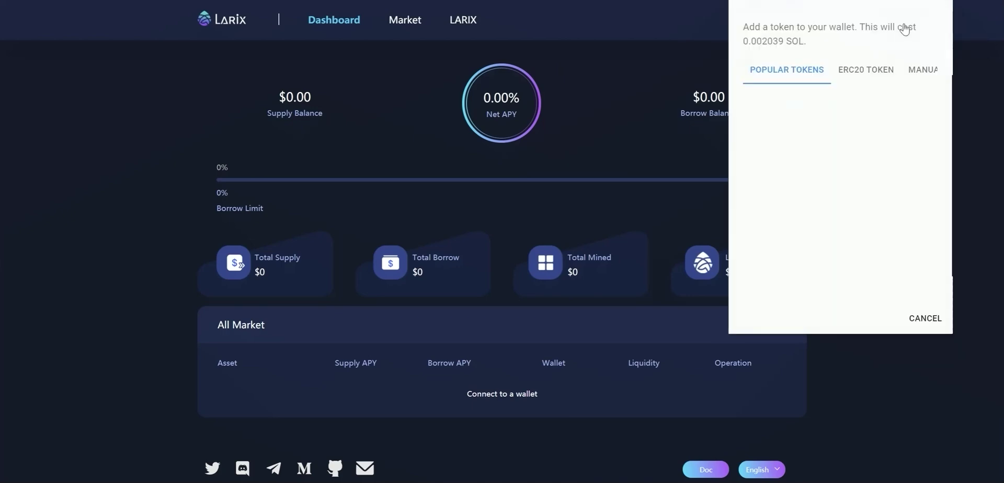
click(922, 70)
key(ctrl+v)
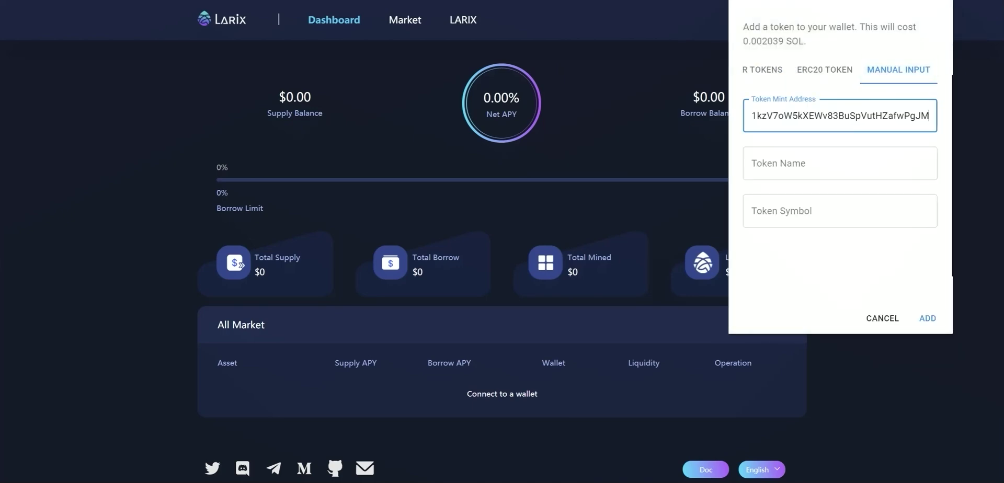
click(839, 164)
text(USD)
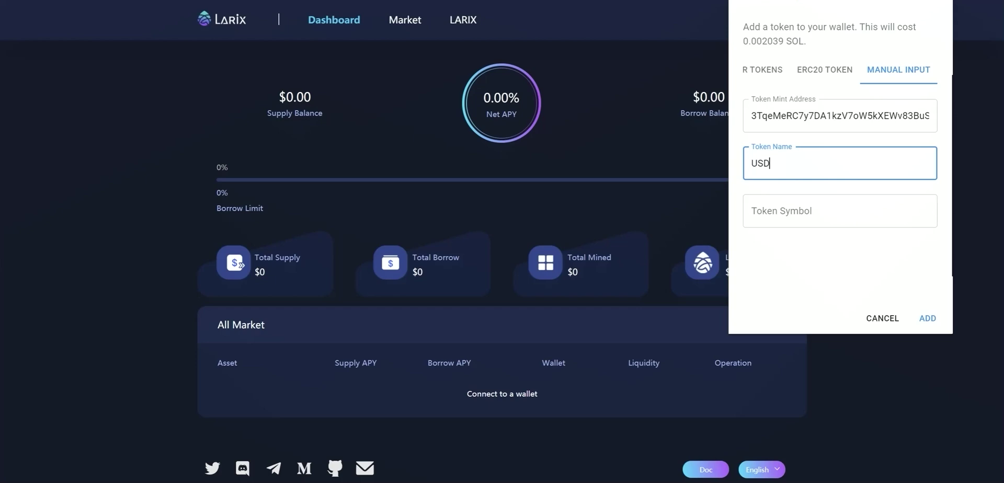
text(T)
click(839, 210)
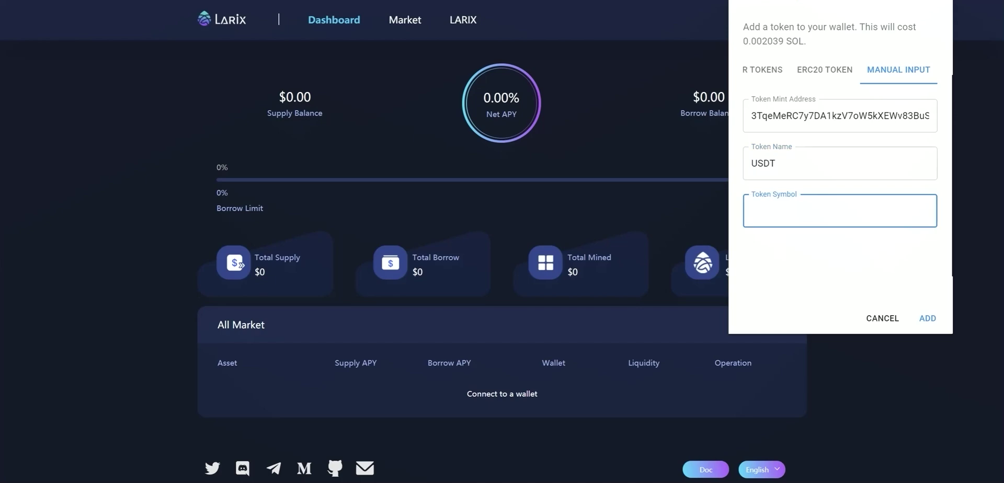
text(USDT)
click(929, 322)
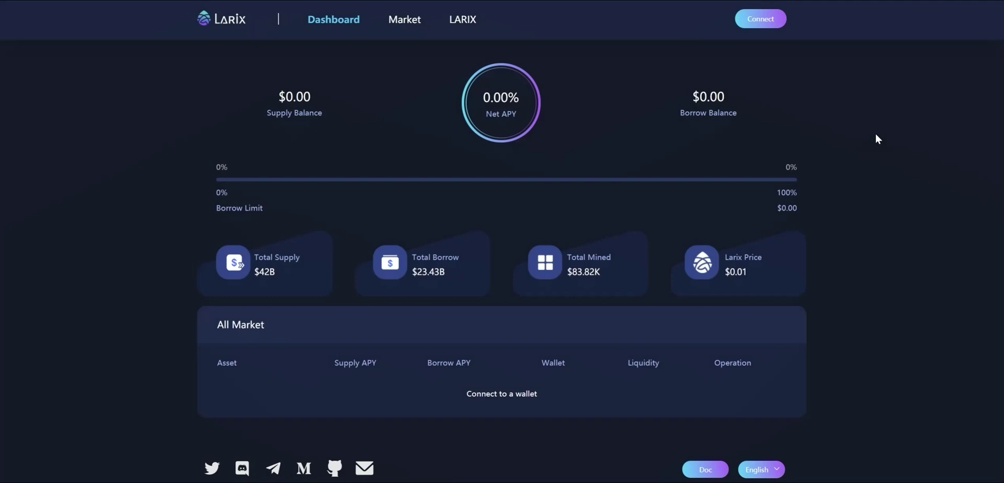
Step: Connect Larix to the Sollet Extension wallet and approve the site's account access
click(763, 24)
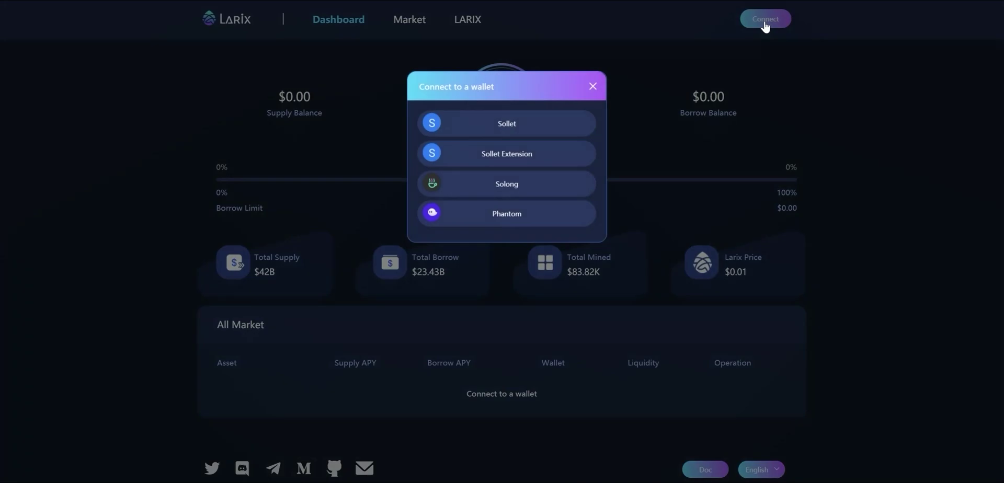
click(558, 156)
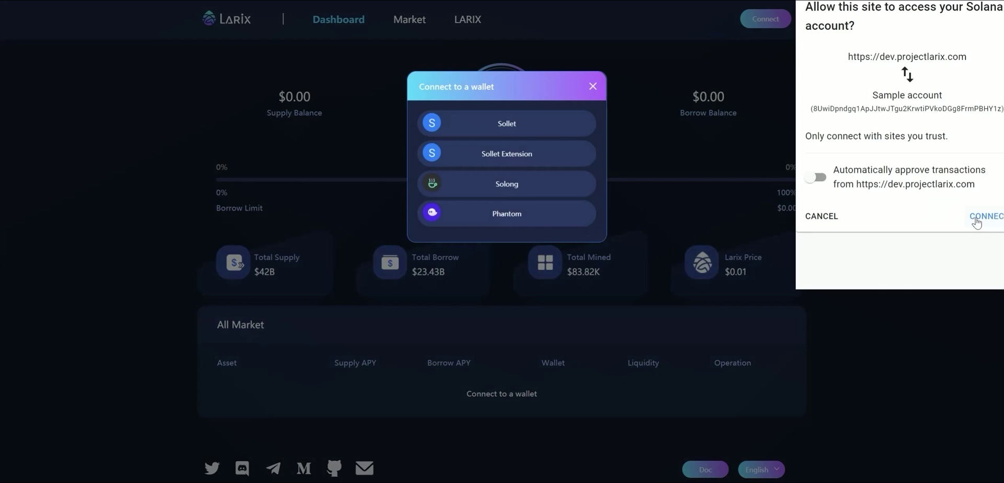
click(976, 218)
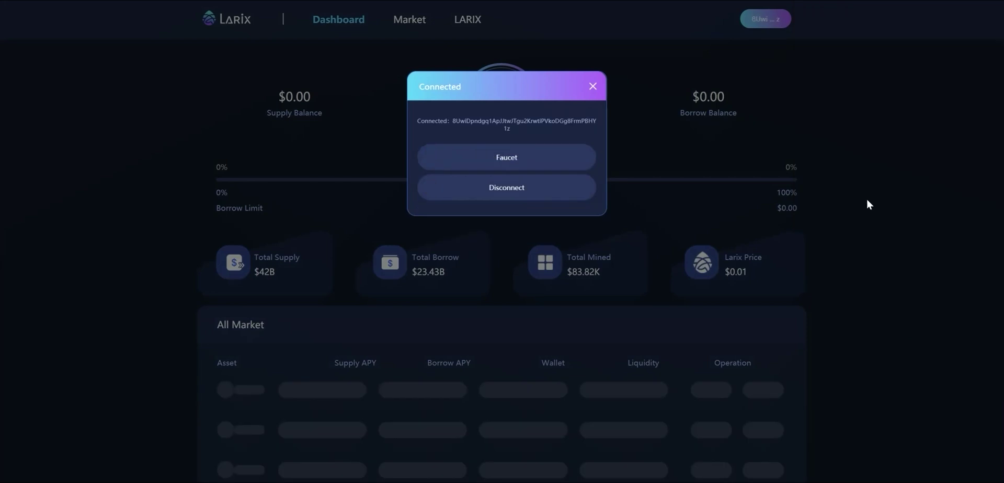
Step: Claim faucet tokens (100 USDT, 5 BTC, 100 DAI) and bring up the DAI supply form
click(581, 155)
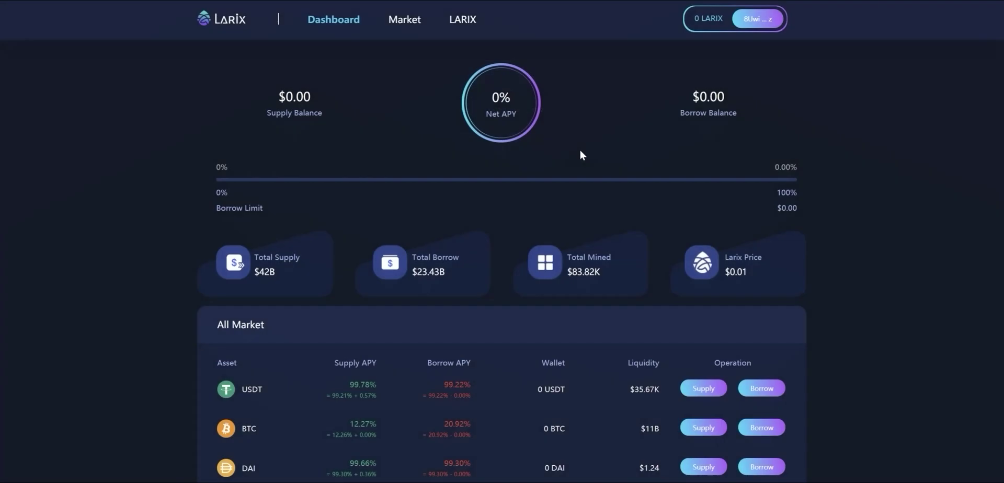
scroll(599, 173, down, 3)
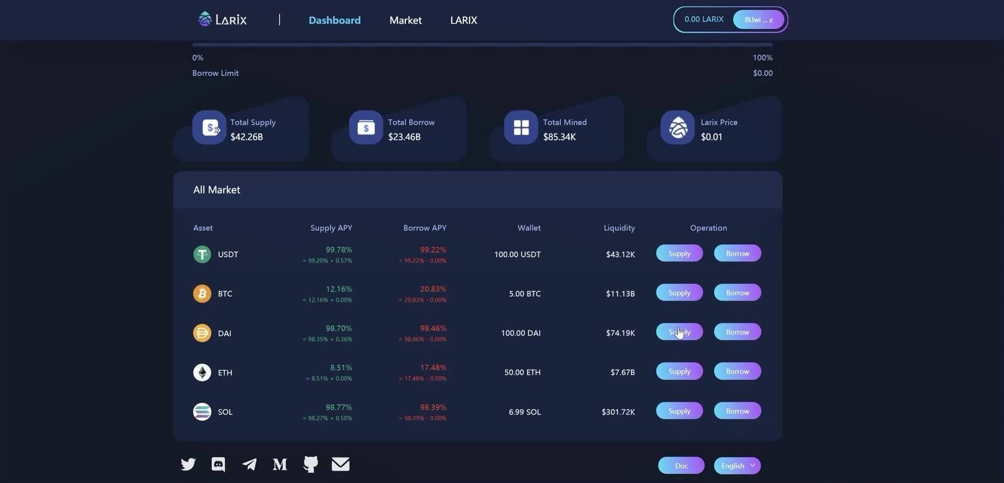
click(680, 332)
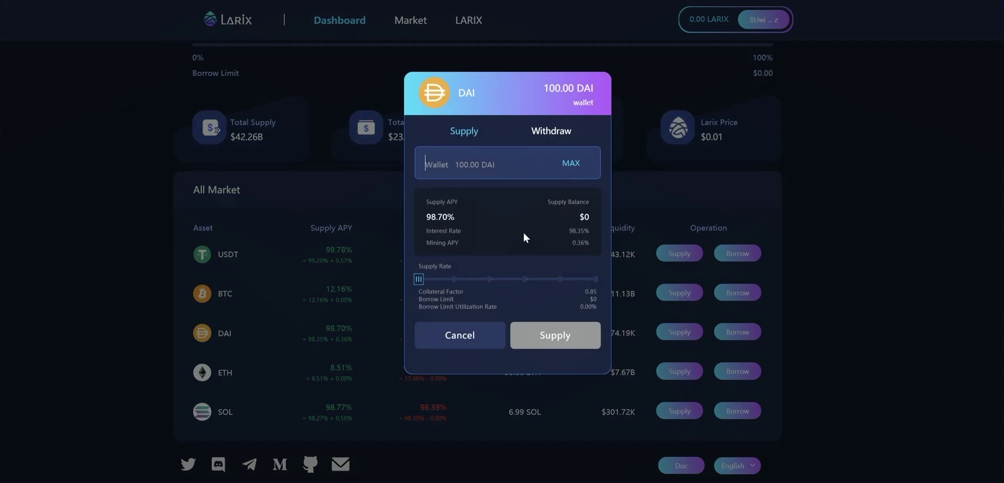
Step: Supply 20 DAI and approve the transaction, leaving 80.00 DAI in the wallet
mouse_move(418, 279)
drag(419, 280, 419, 301)
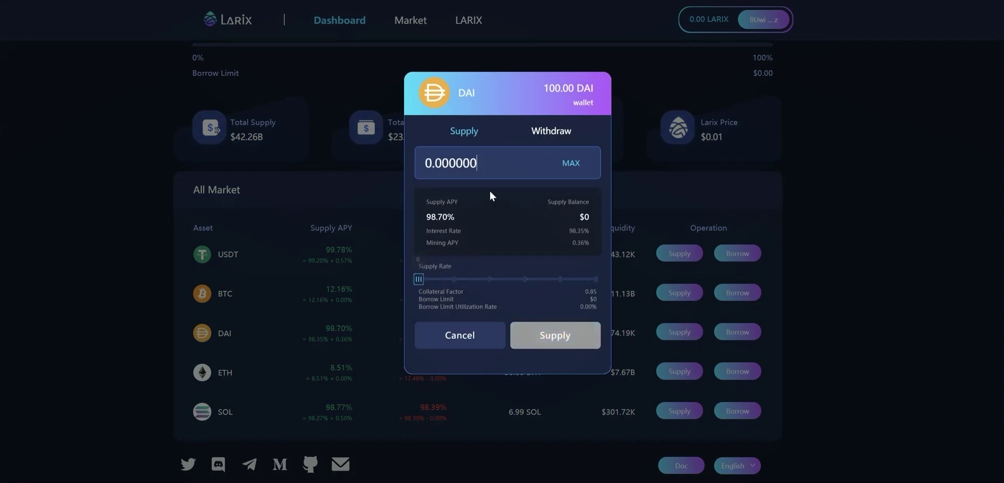
drag(477, 163, 380, 166)
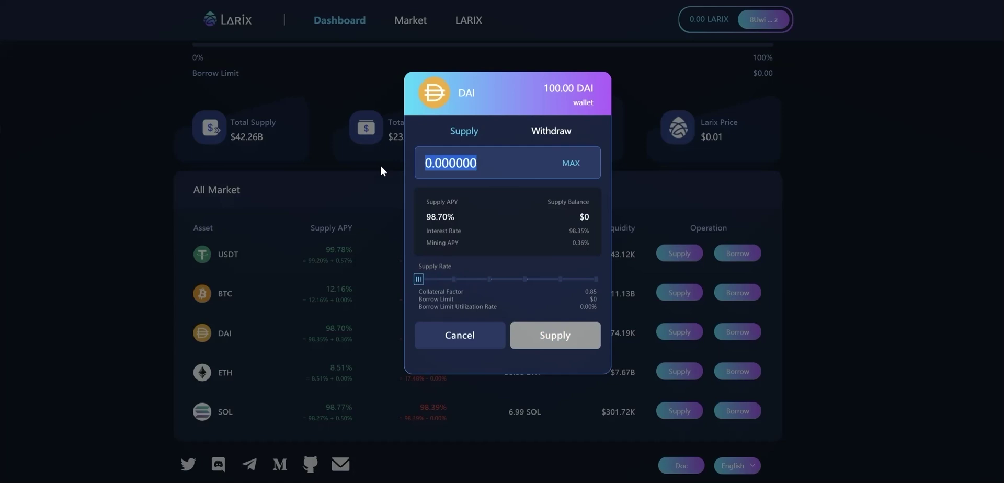
text(2)
key(BackSpace)
text(2)
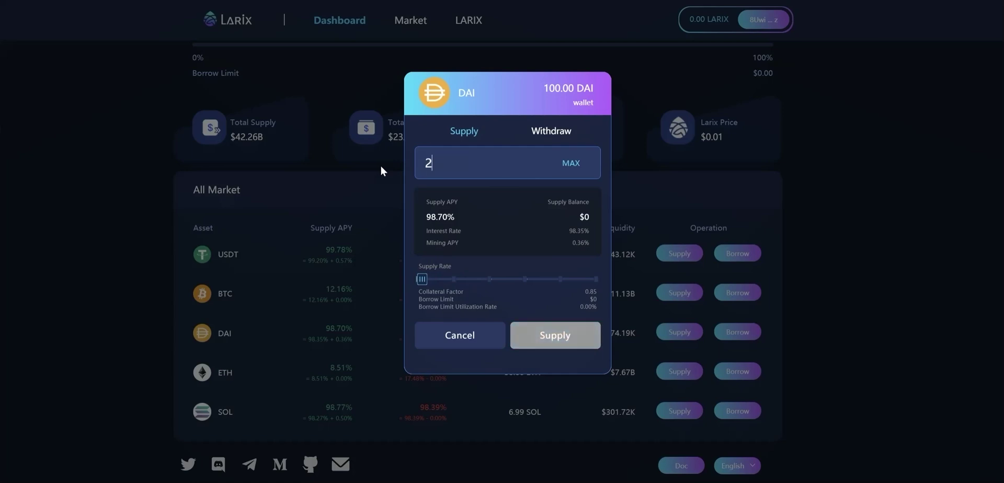
text(0)
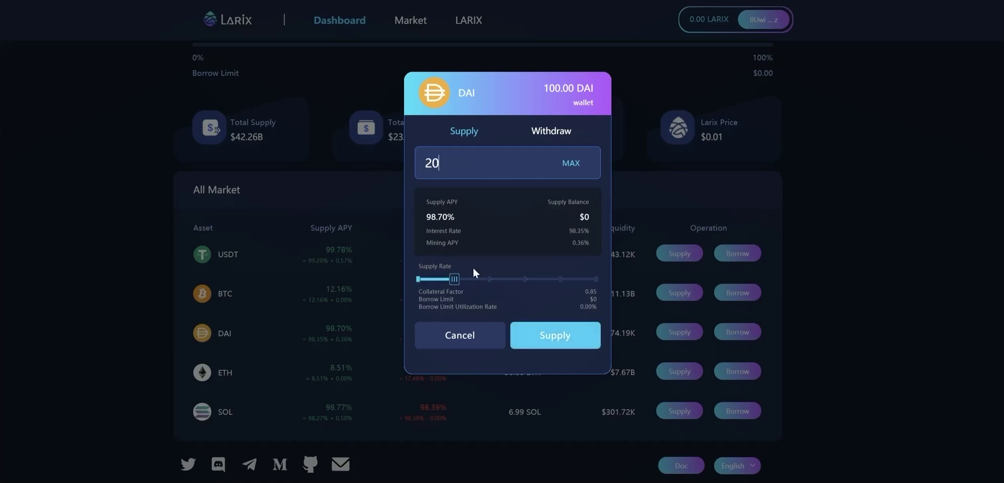
click(549, 334)
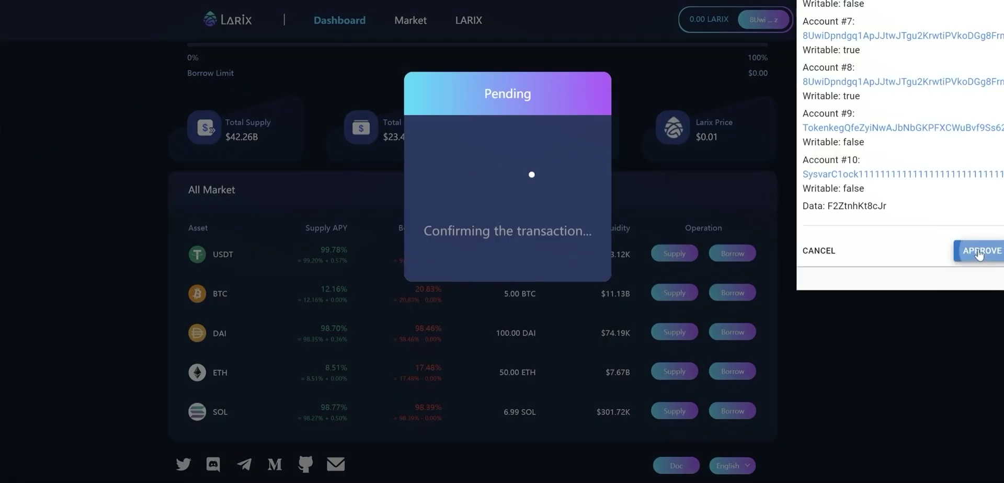
click(979, 255)
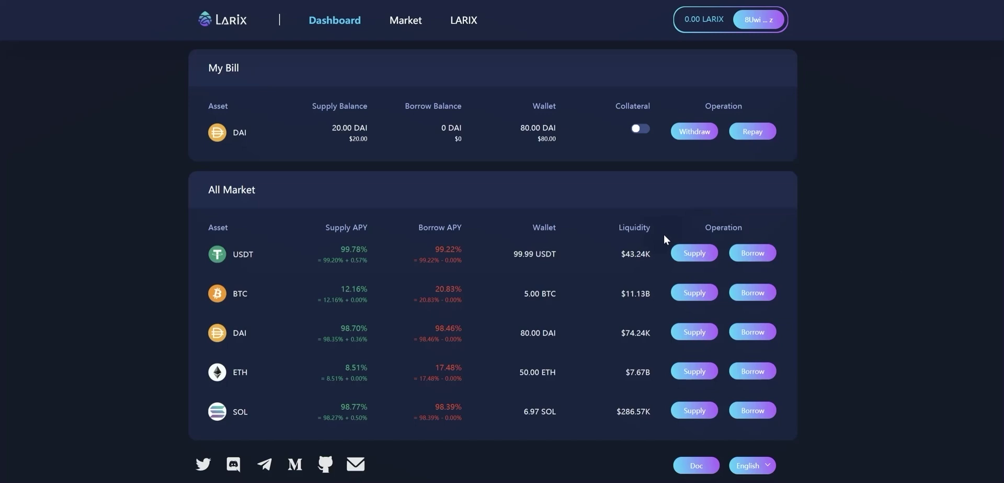
Step: Enable the 20.00 DAI supply as collateral and approve the change in the wallet
click(646, 130)
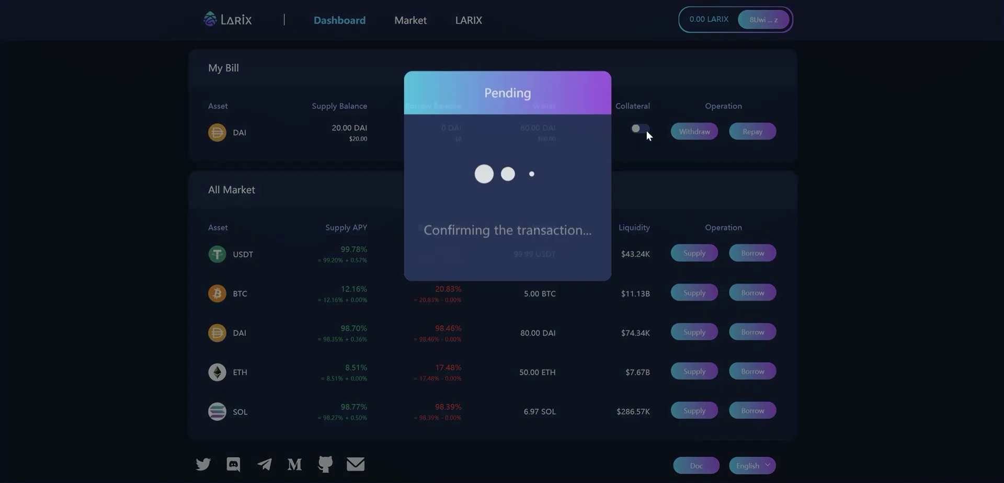
click(977, 253)
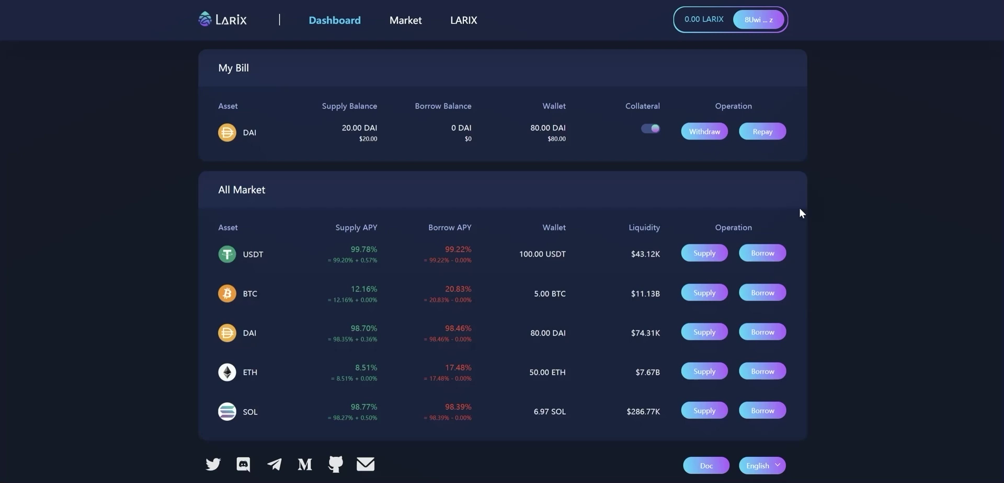
Step: Borrow 10 USDT against the DAI collateral and approve the transaction in the wallet
click(753, 252)
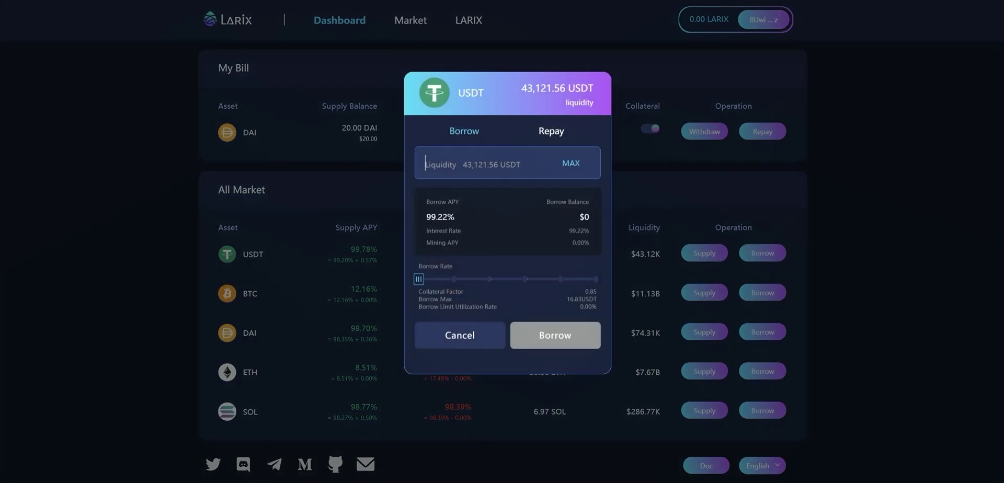
text(10)
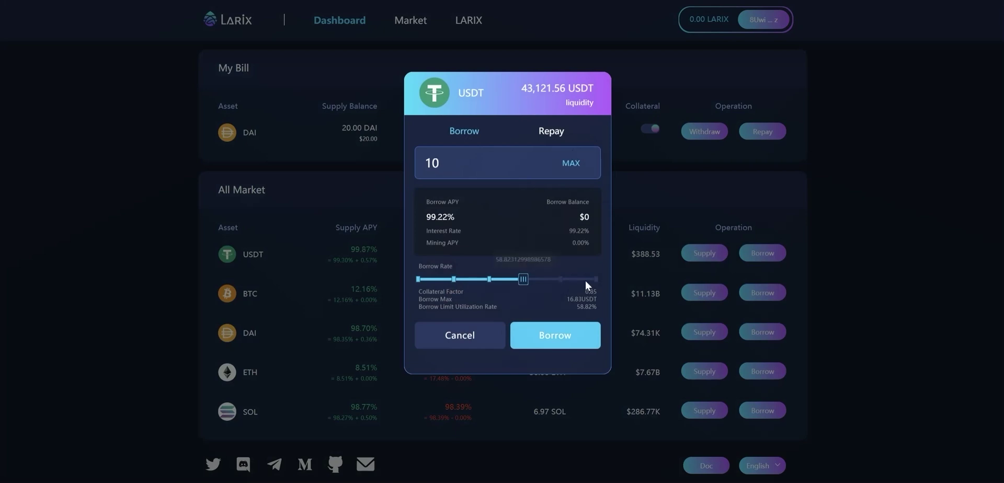
click(560, 341)
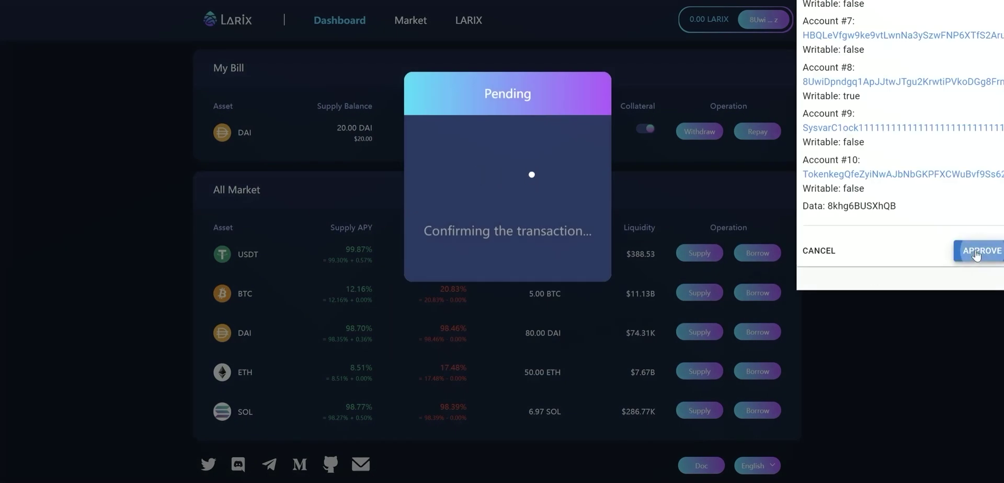
click(976, 254)
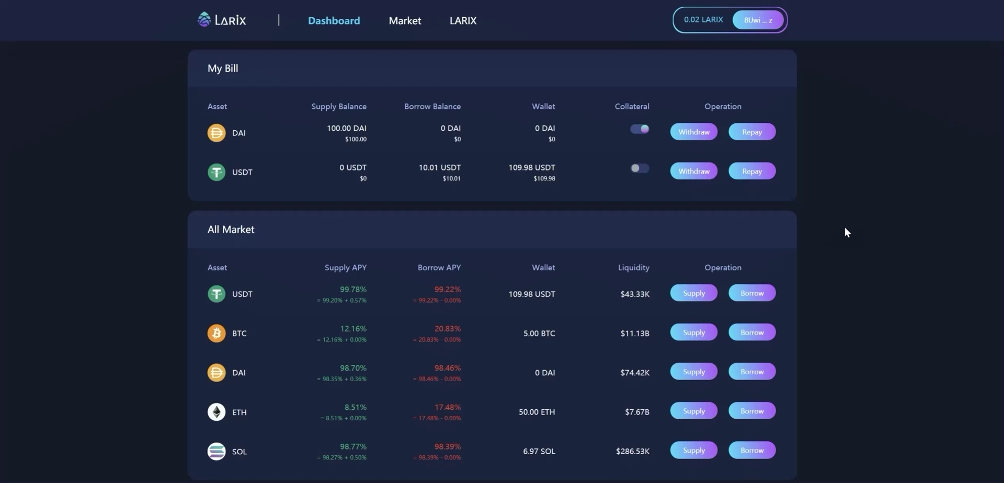
Step: Repay the full 10.01 USDT debt using MAX and approve the repayment in the wallet
click(756, 172)
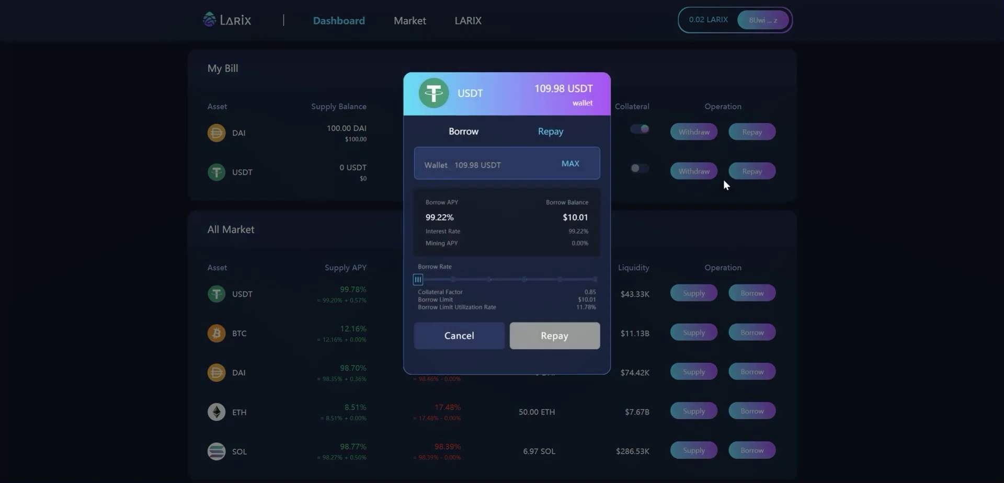
click(570, 165)
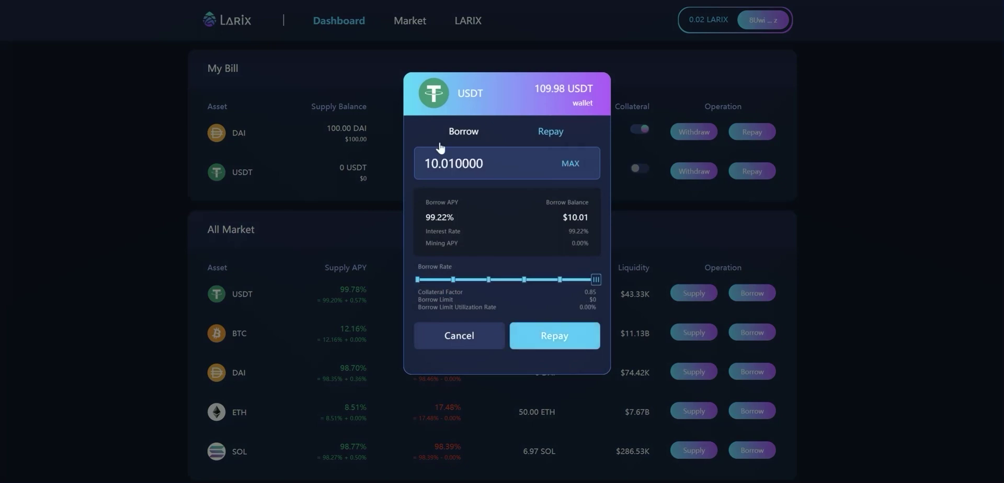
click(560, 337)
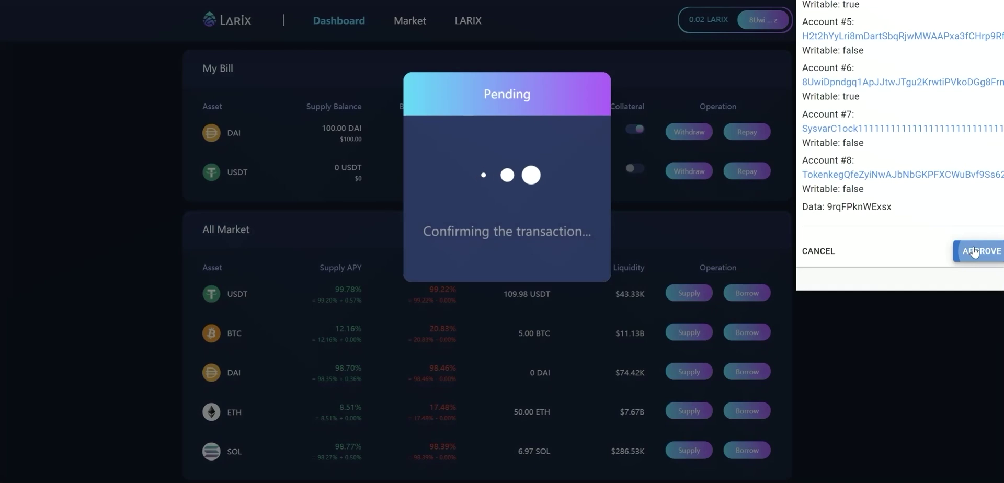
click(974, 251)
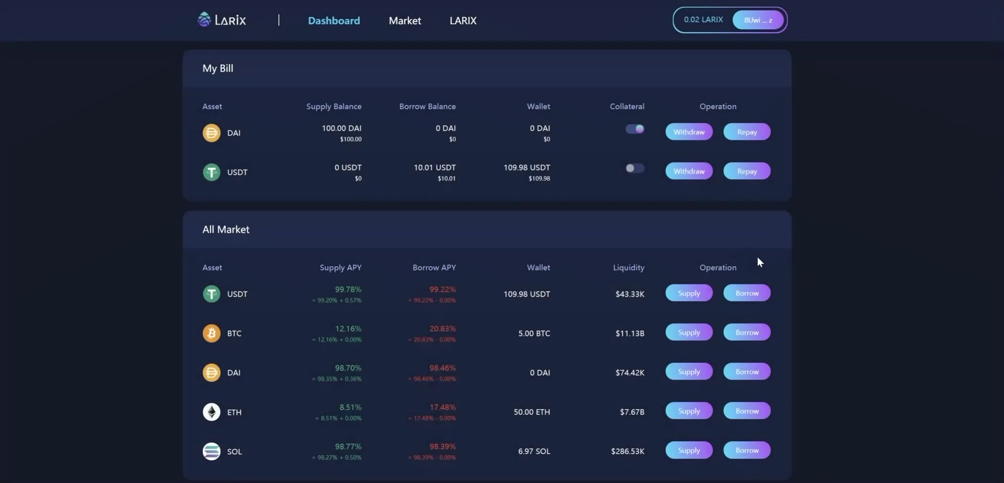
Step: Turn off DAI as collateral, then withdraw the entire DAI supply, leaving 100.00 DAI in the wallet
click(635, 128)
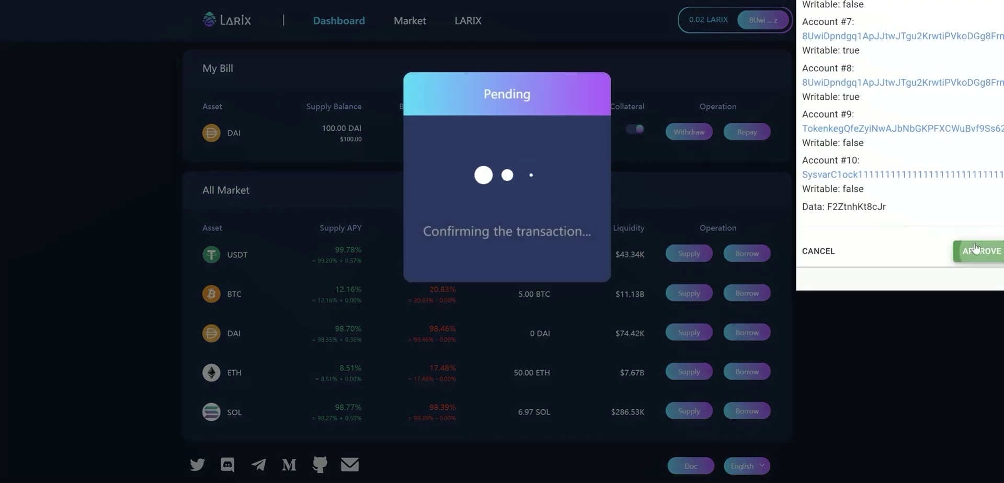
click(979, 250)
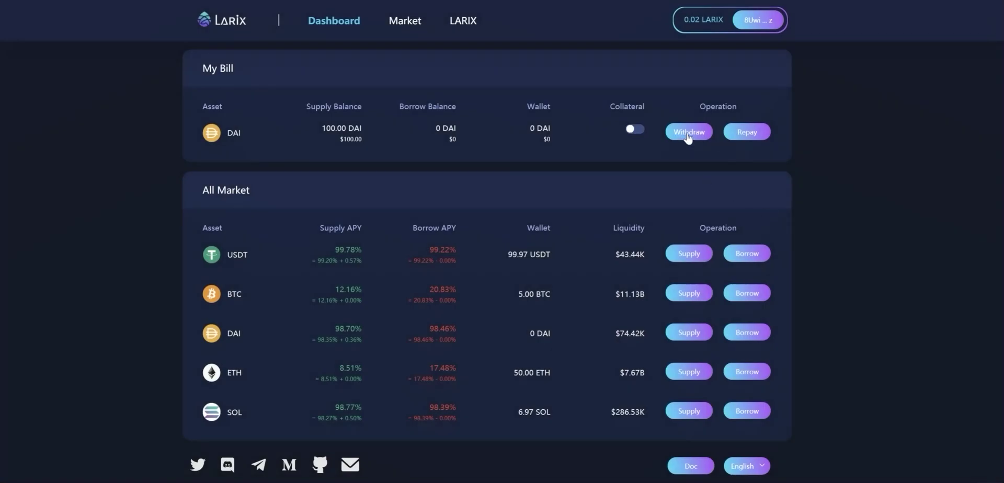
click(688, 133)
click(569, 164)
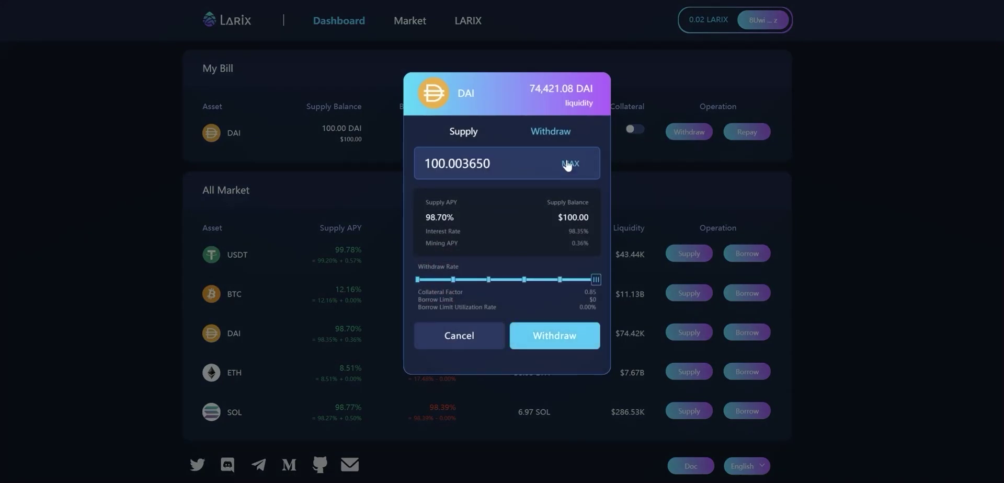
click(573, 341)
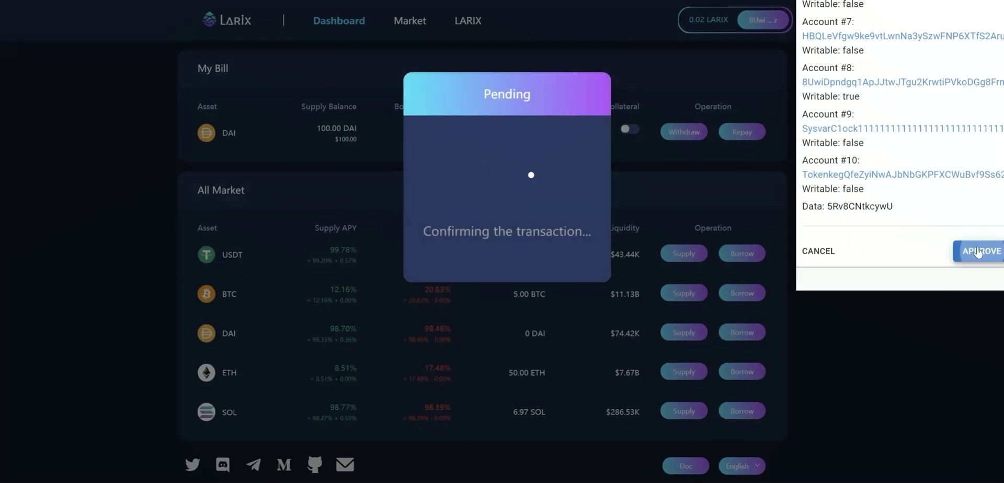
click(979, 252)
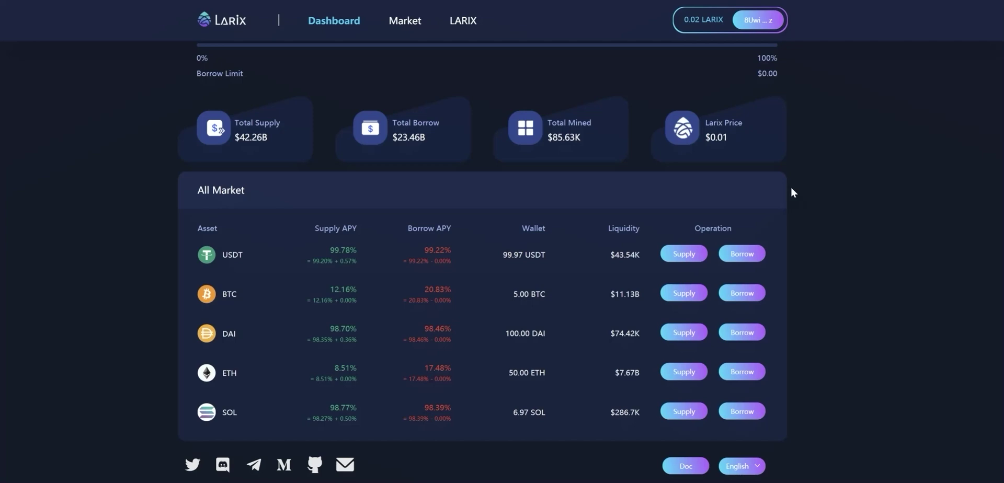
Step: Harvest the 0.02 unclaimed LARIX rewards and approve the harvest in the wallet
click(706, 23)
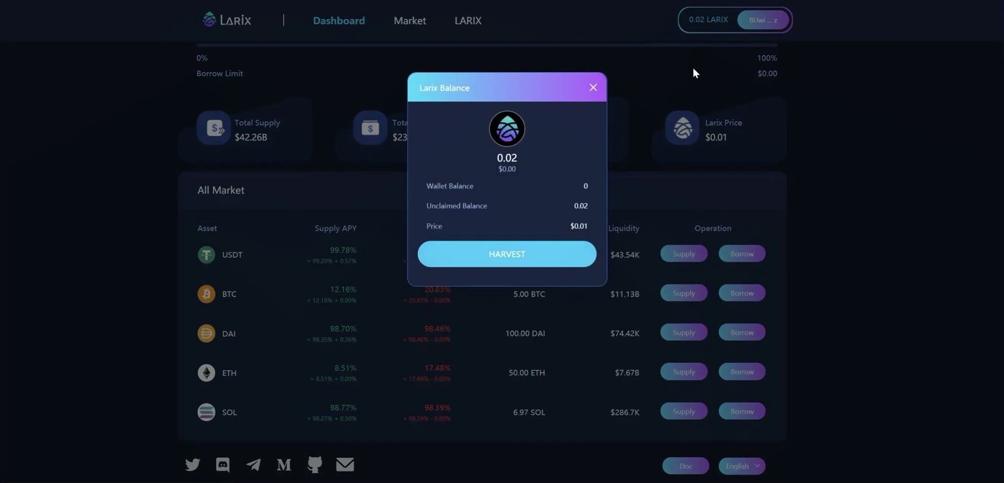
click(526, 259)
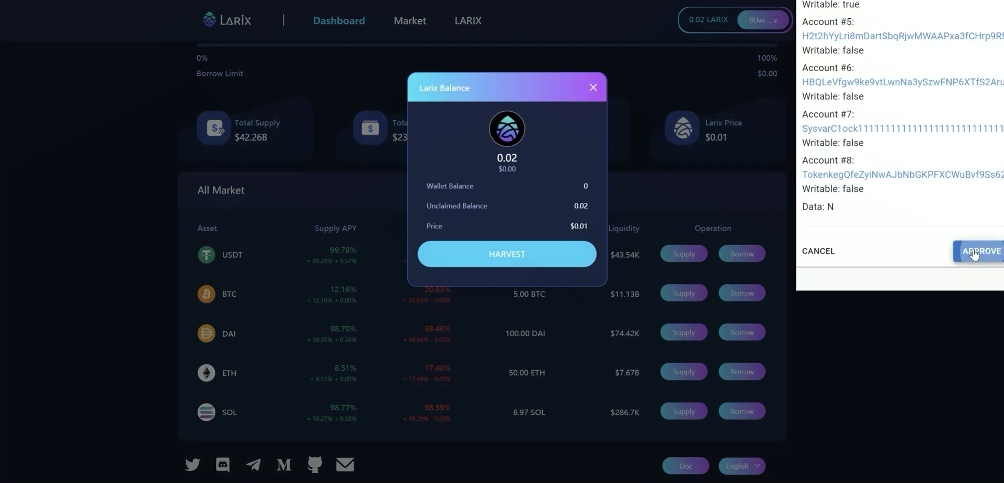
click(973, 253)
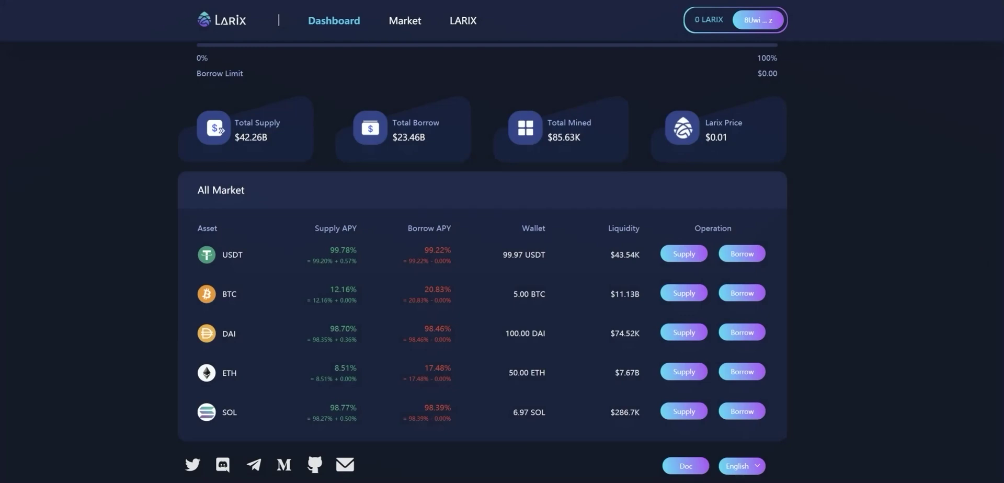
scroll(644, 62, up, 3)
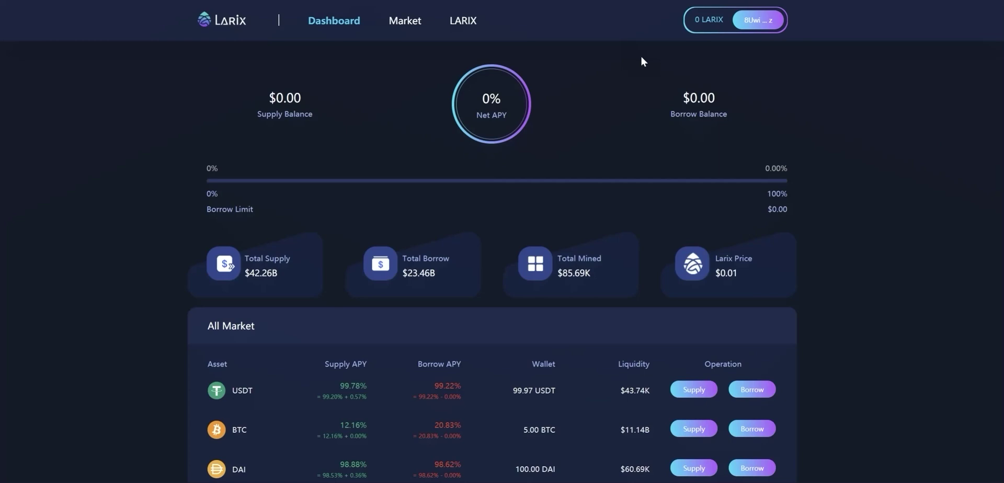
Step: Show the USDT market details: 99.78% net APY, 43,736.13 USDT liquidity, 85.00% collateral factor
click(403, 25)
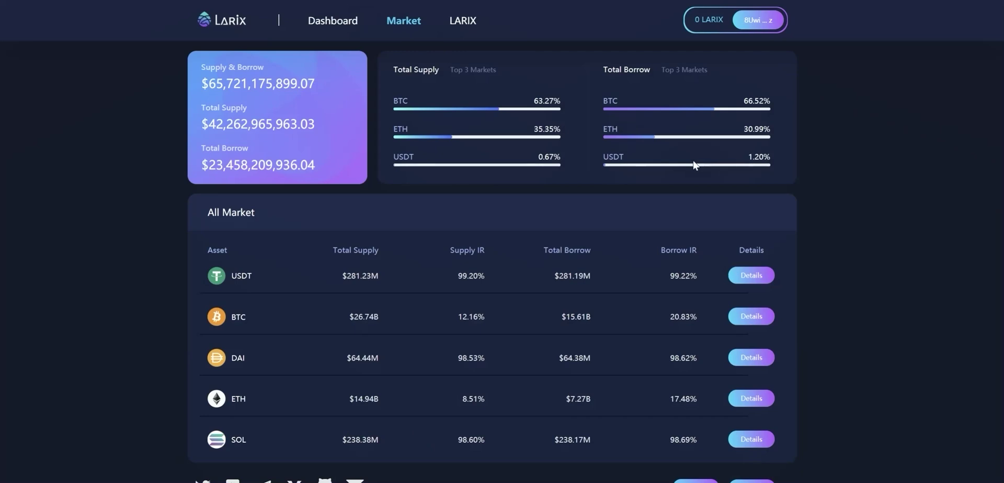
click(751, 277)
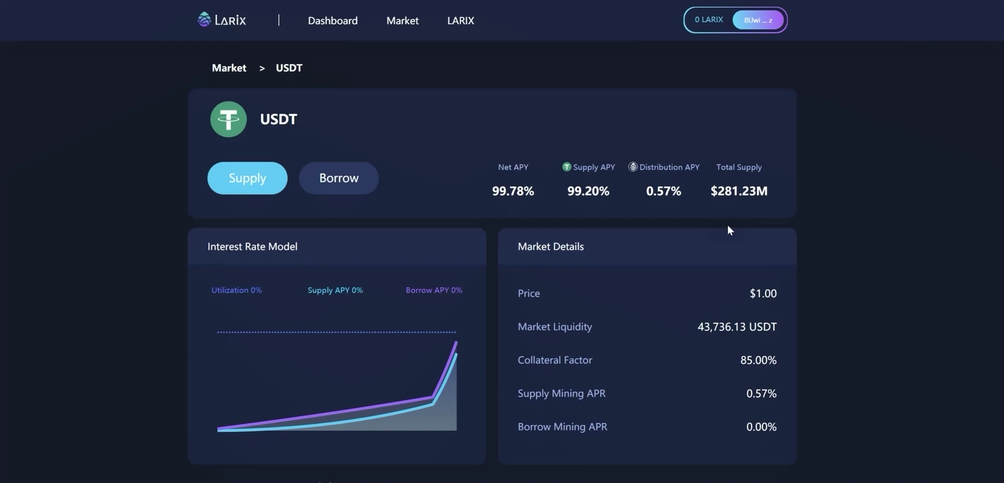
Step: Go to the LARIX token page showing 8,570,297.85 circulating and 1,095,889.83 daily distribution
click(466, 23)
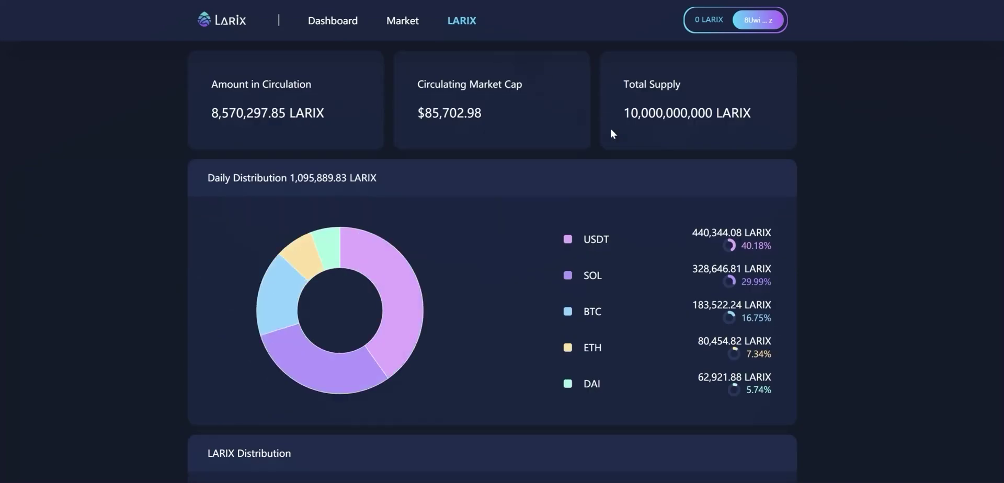